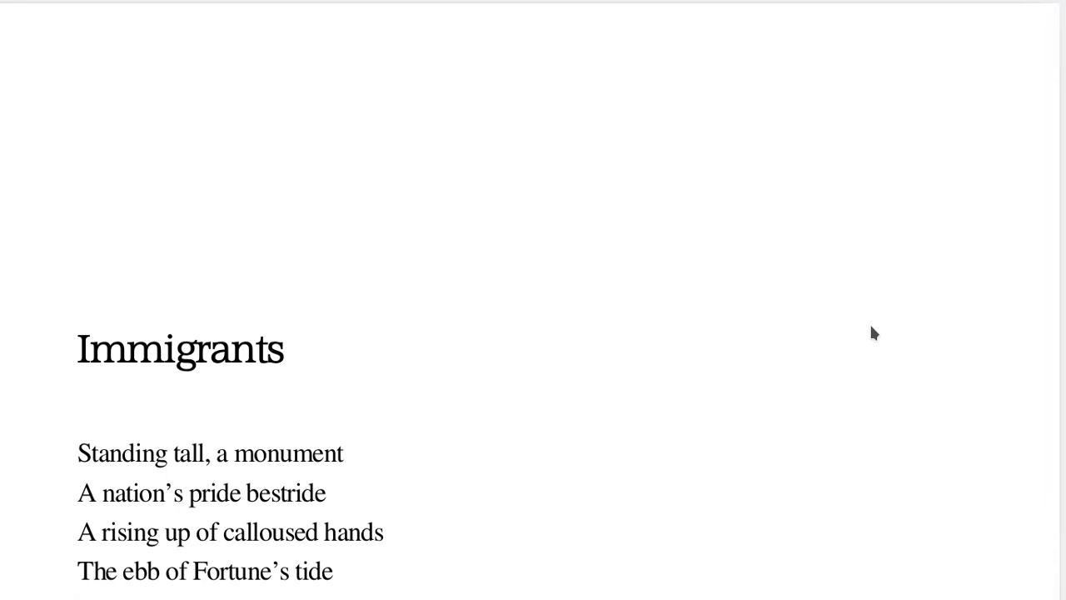
scroll(873, 334, down, 5)
scroll(873, 333, down, 3)
scroll(873, 333, down, 2)
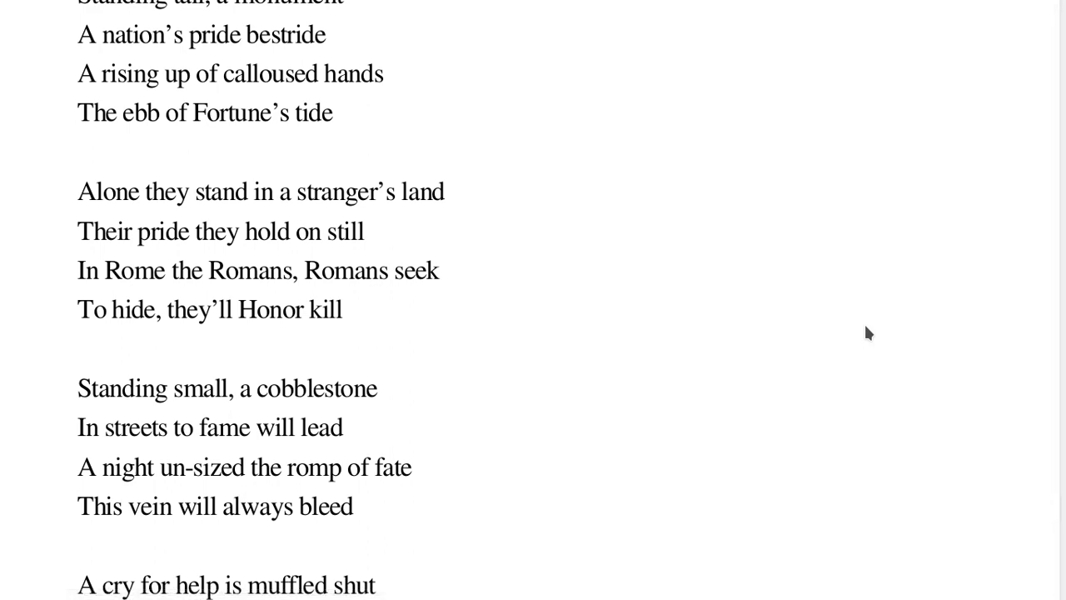
scroll(868, 333, down, 6)
scroll(868, 333, down, 4)
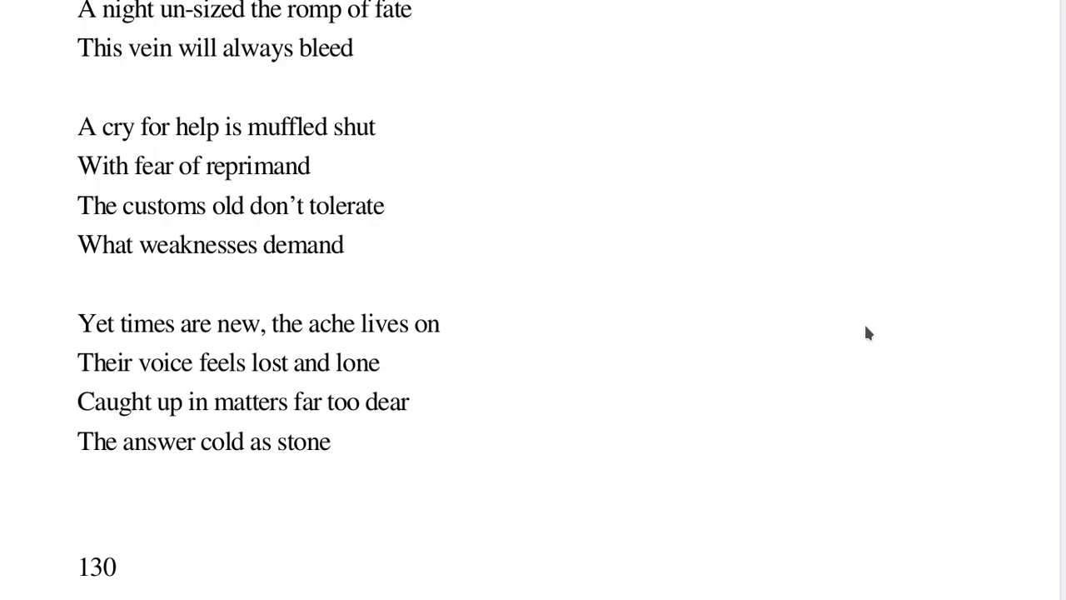
scroll(867, 333, down, 5)
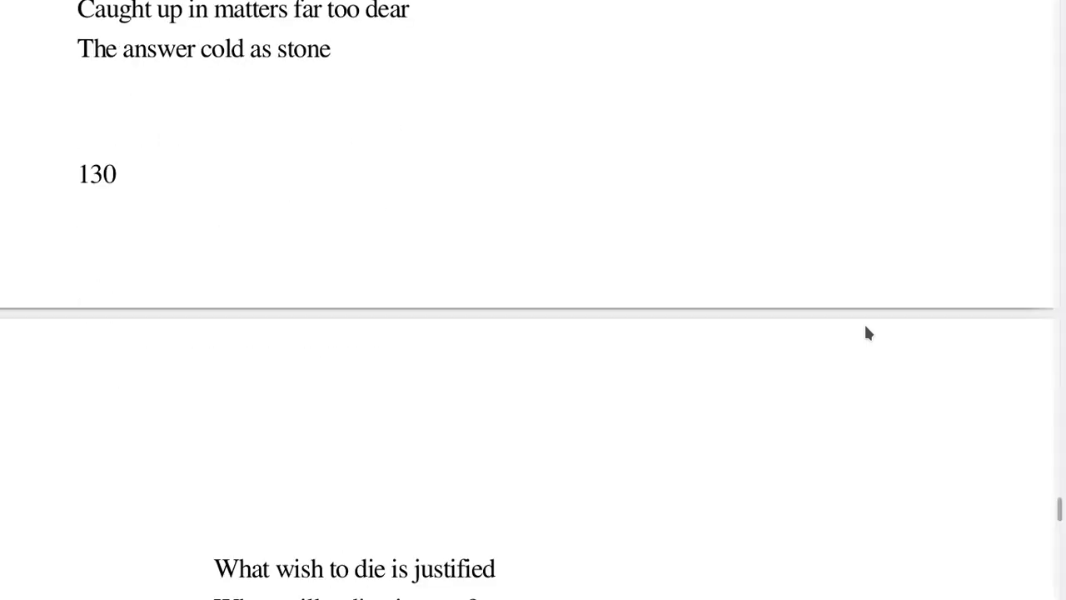